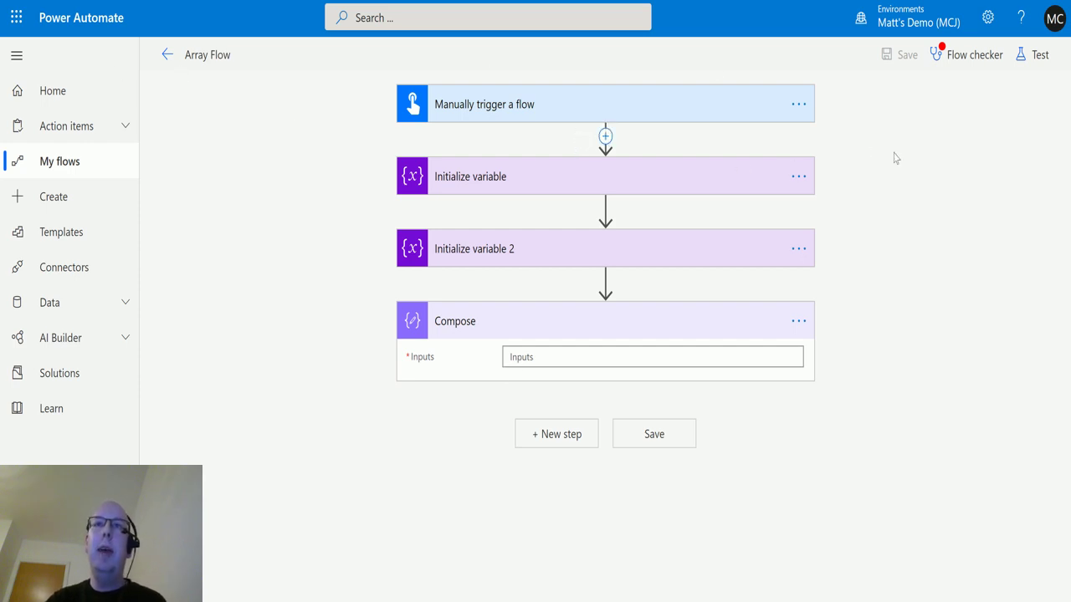
# Expand the Initialize variable step to review the List array's records.
pyautogui.click(636, 173)
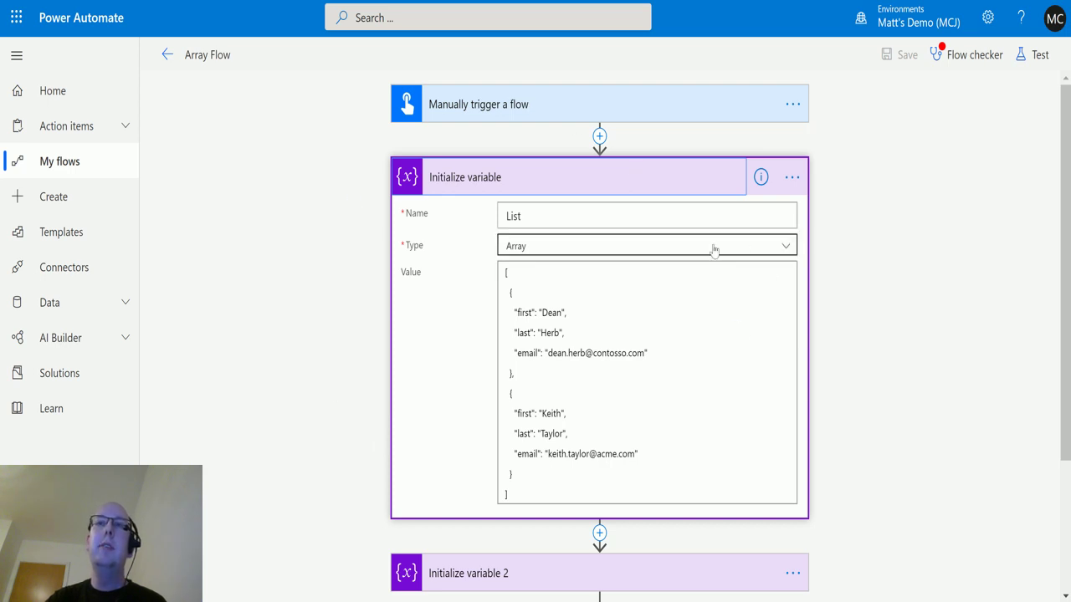
pyautogui.scroll(-1, 567, 216)
pyautogui.scroll(1, 566, 216)
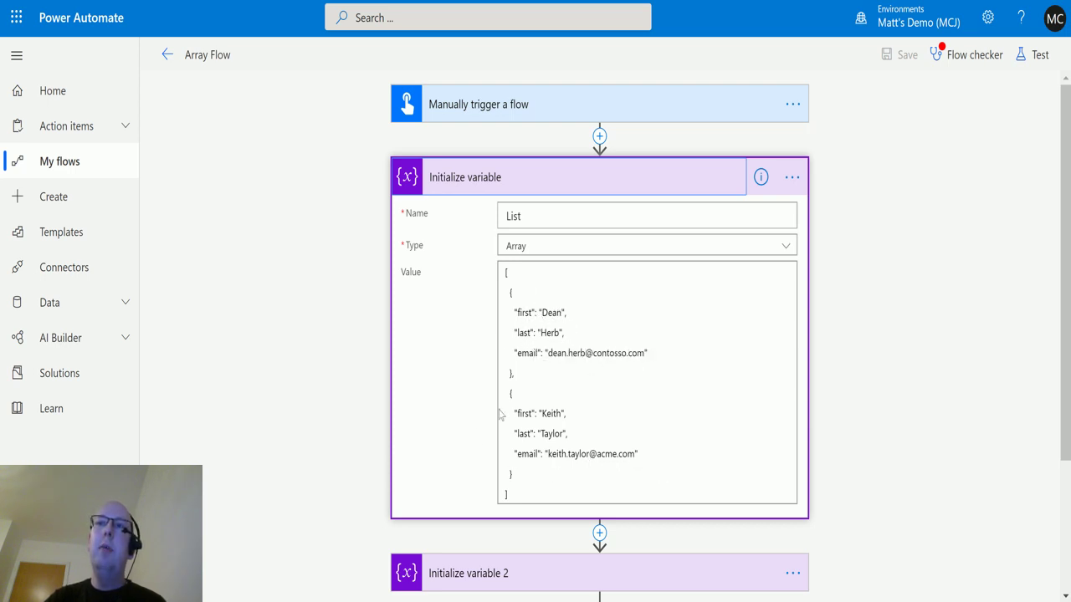
pyautogui.scroll(-1, 548, 395)
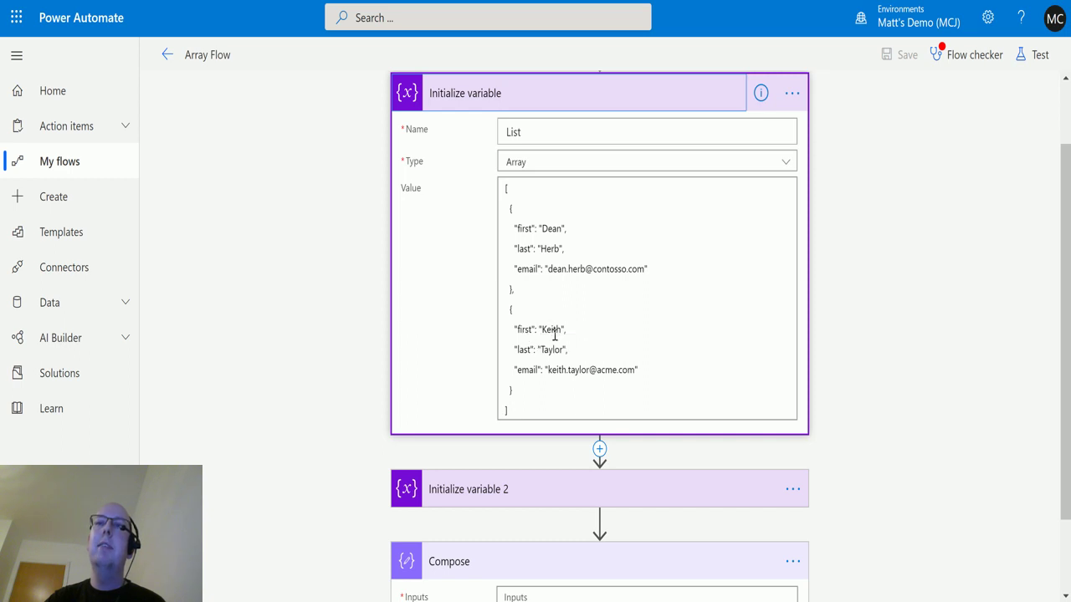
# Expand Initialize variable 2 and review List2, which shares one identical record with List.
pyautogui.click(579, 494)
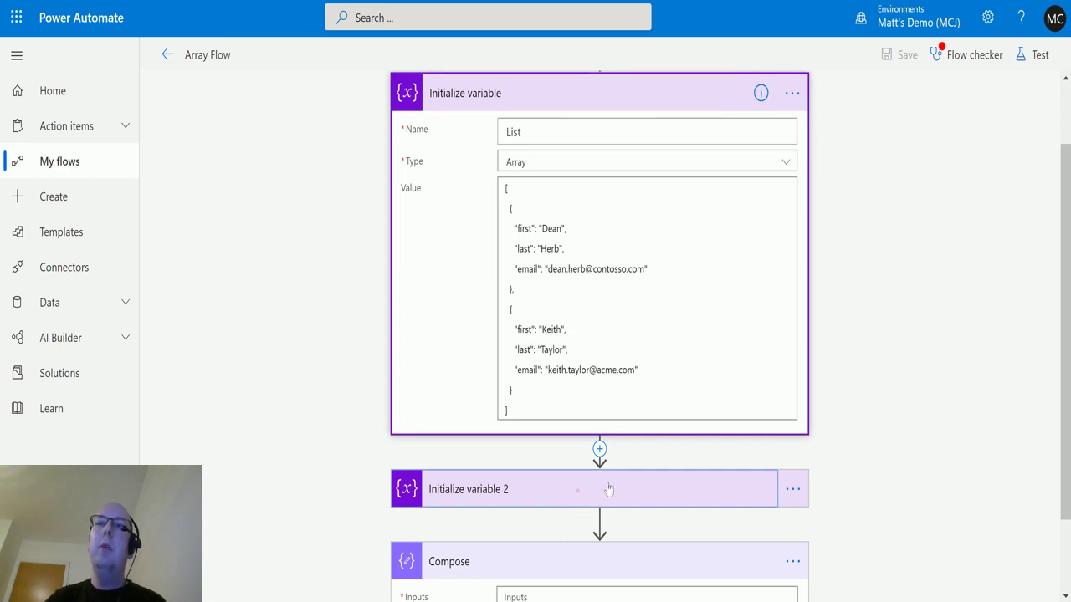
pyautogui.scroll(-2, 837, 296)
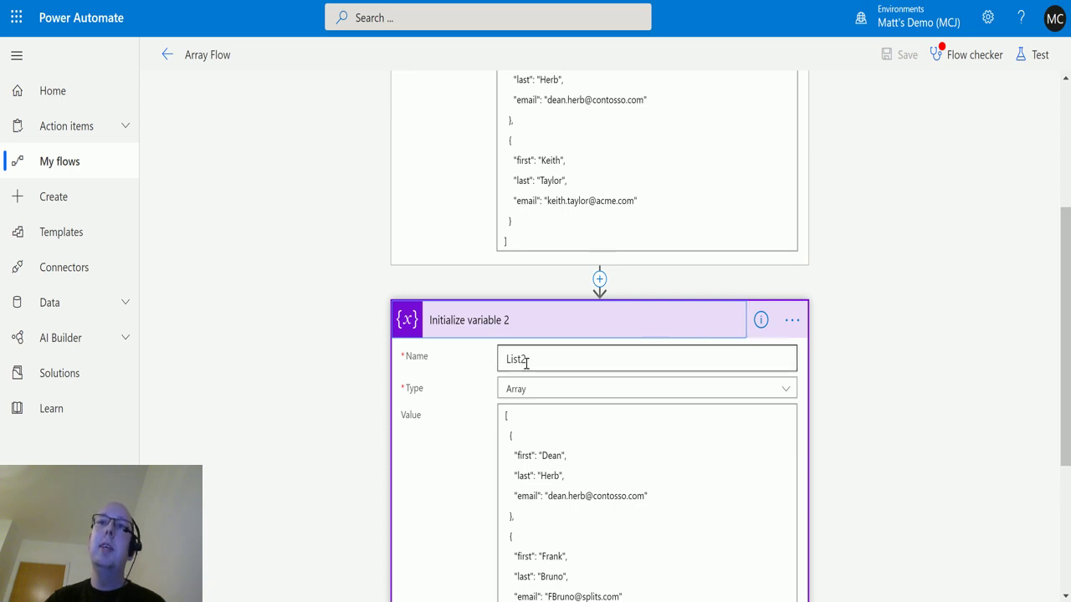
pyautogui.scroll(-1, 773, 341)
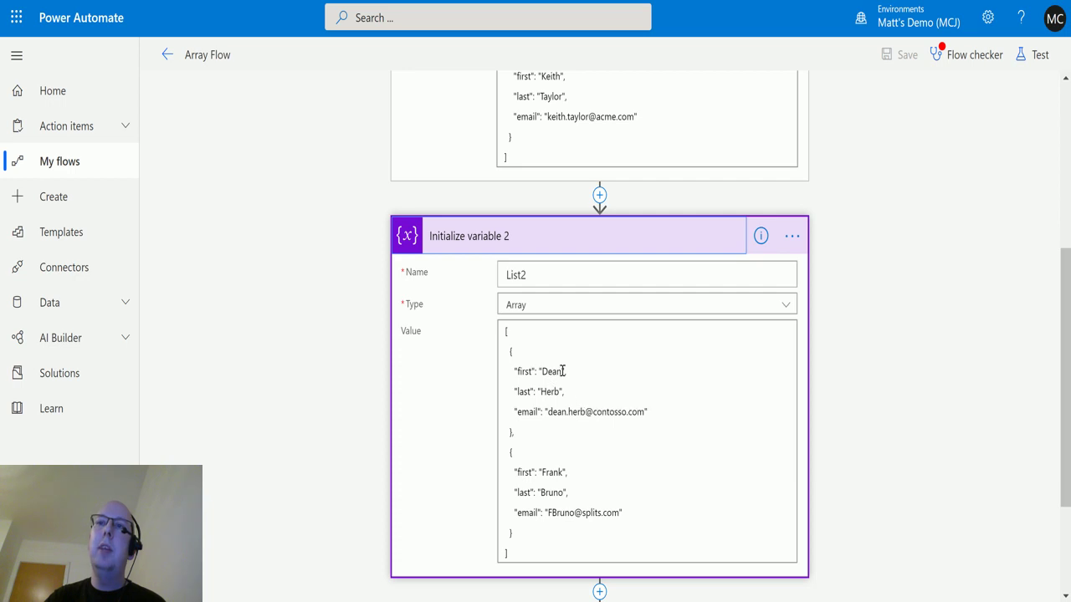
pyautogui.scroll(3, 595, 404)
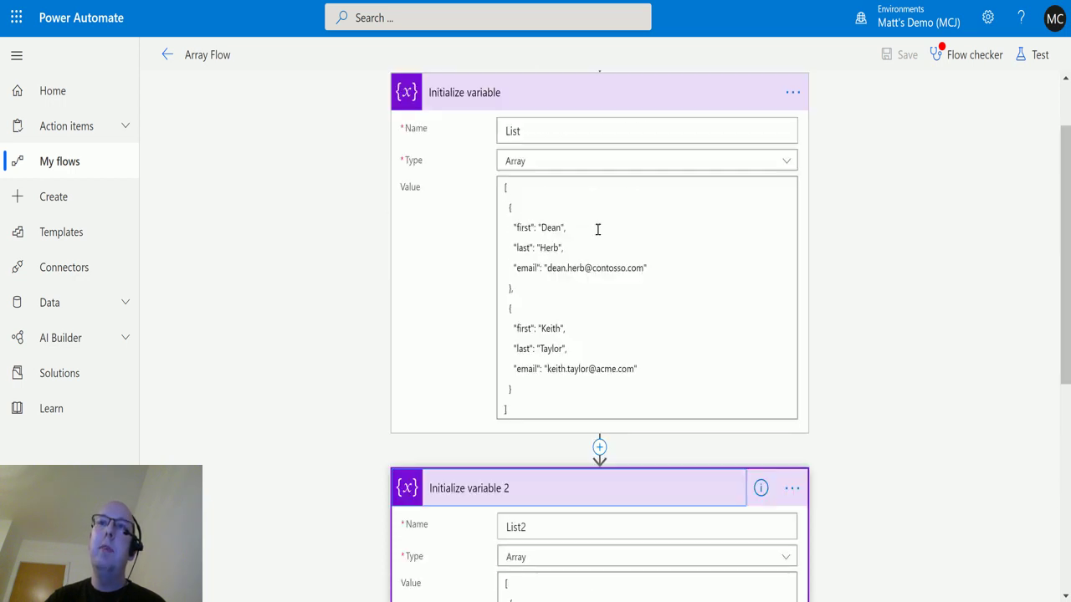
pyautogui.scroll(-4, 670, 360)
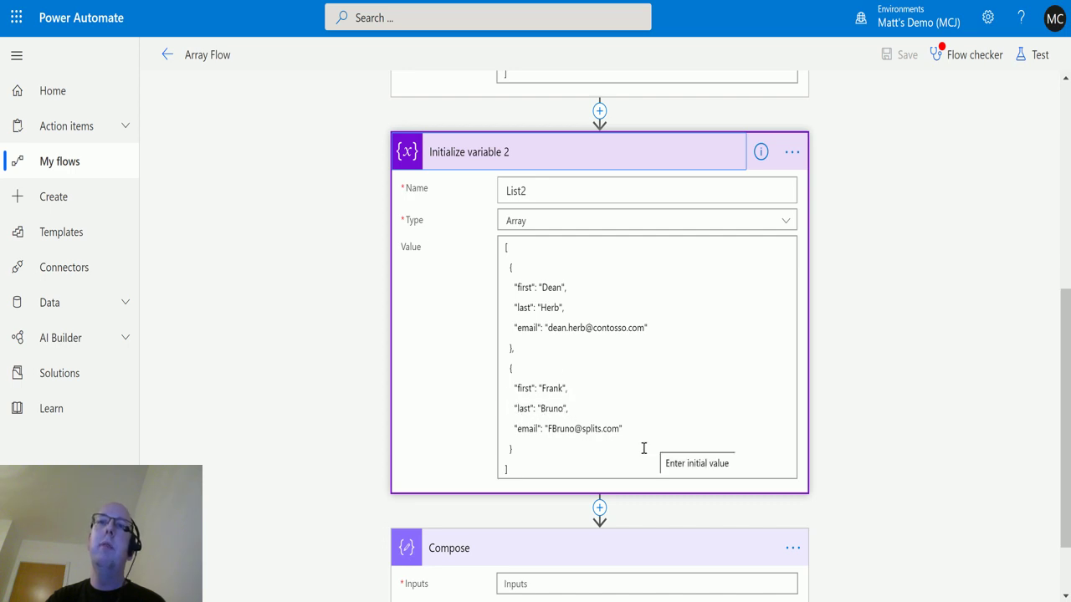
pyautogui.scroll(1, 554, 436)
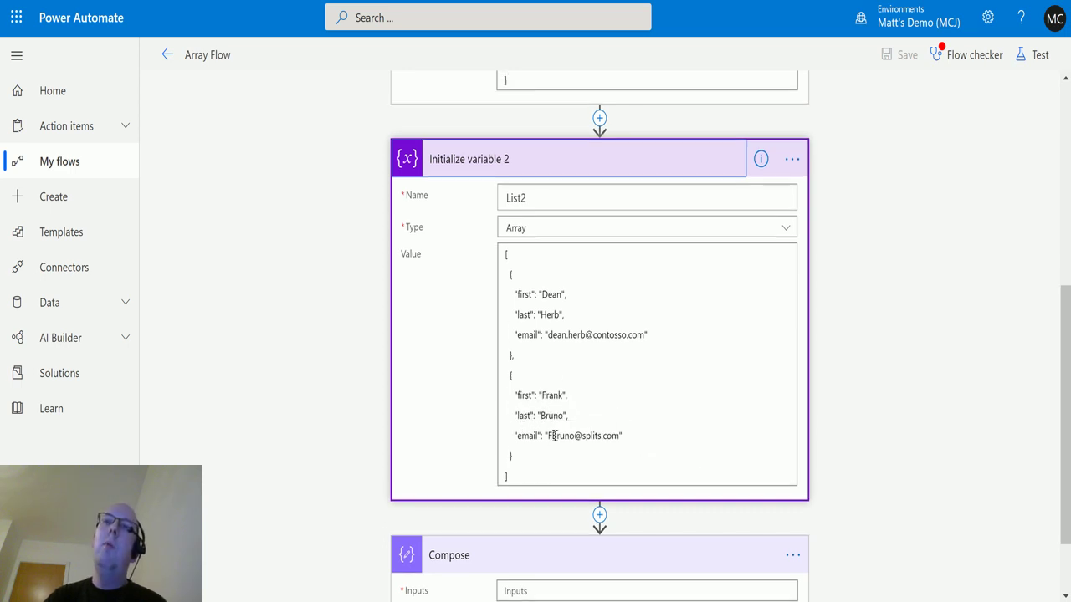
pyautogui.scroll(5, 554, 435)
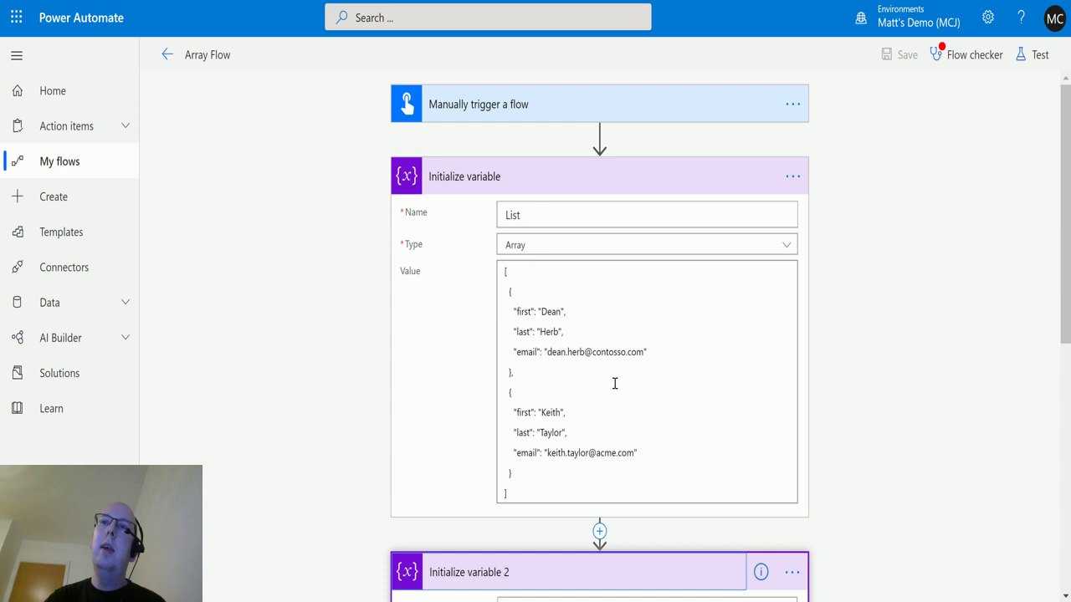
pyautogui.scroll(-3, 600, 382)
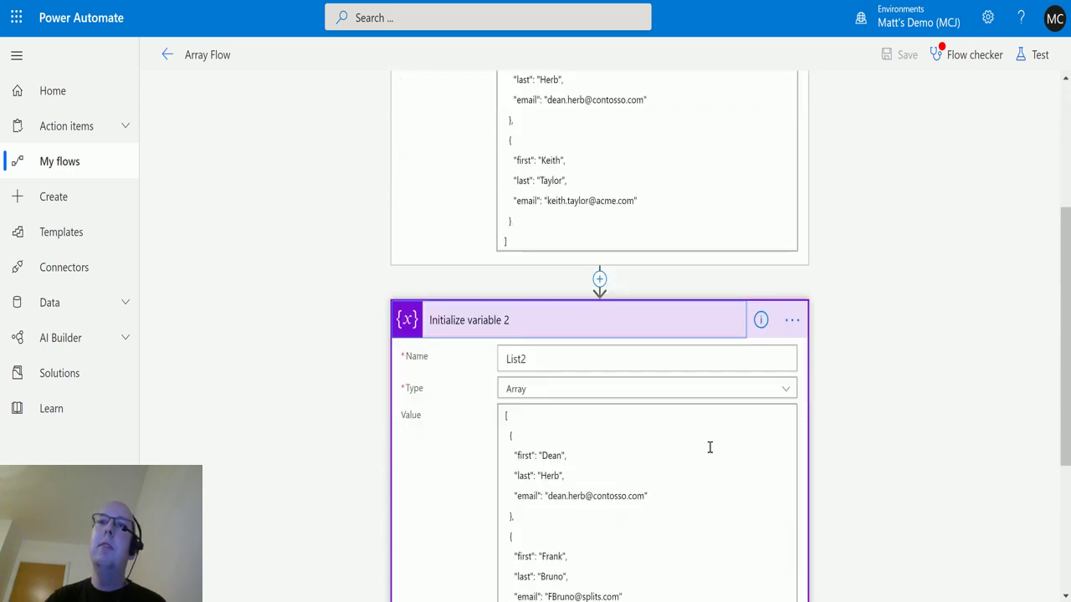
pyautogui.scroll(2, 636, 477)
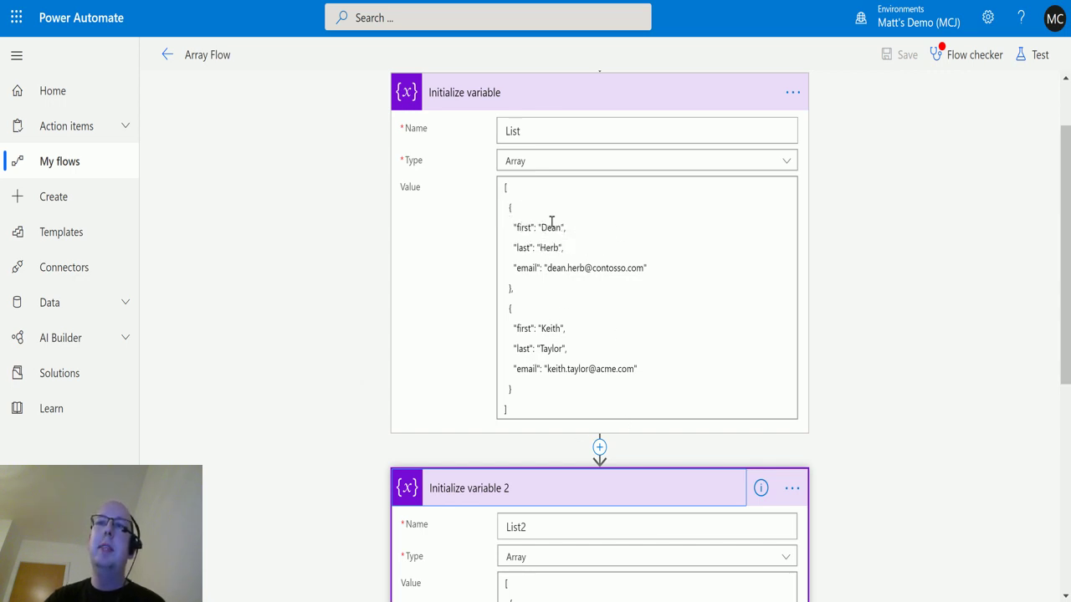
pyautogui.scroll(-5, 569, 356)
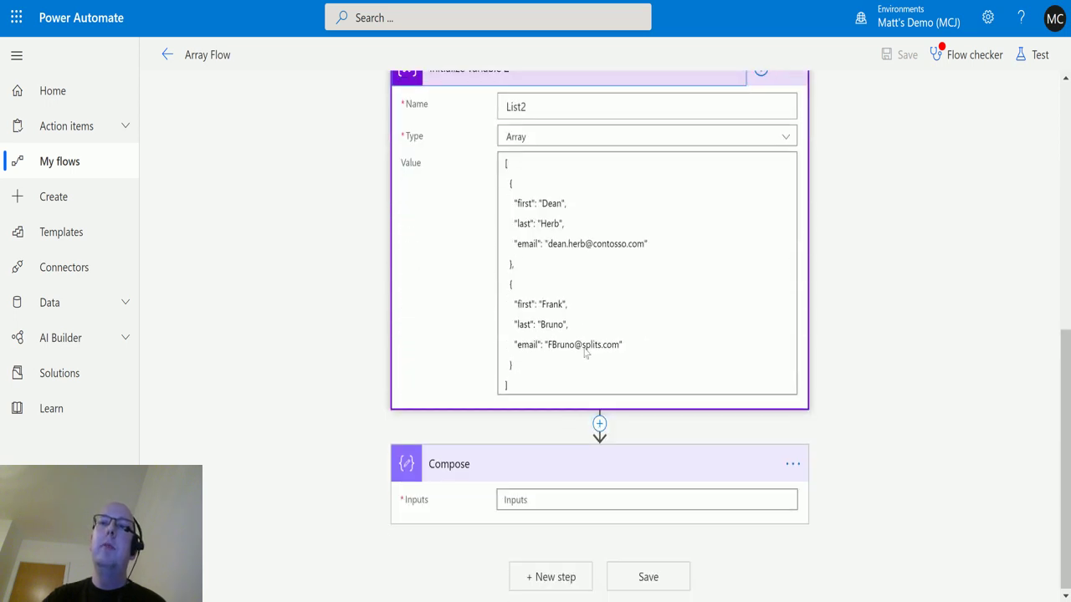
# Open an expression for the Compose inputs and show all Collection functions, including intersection and union.
pyautogui.click(534, 497)
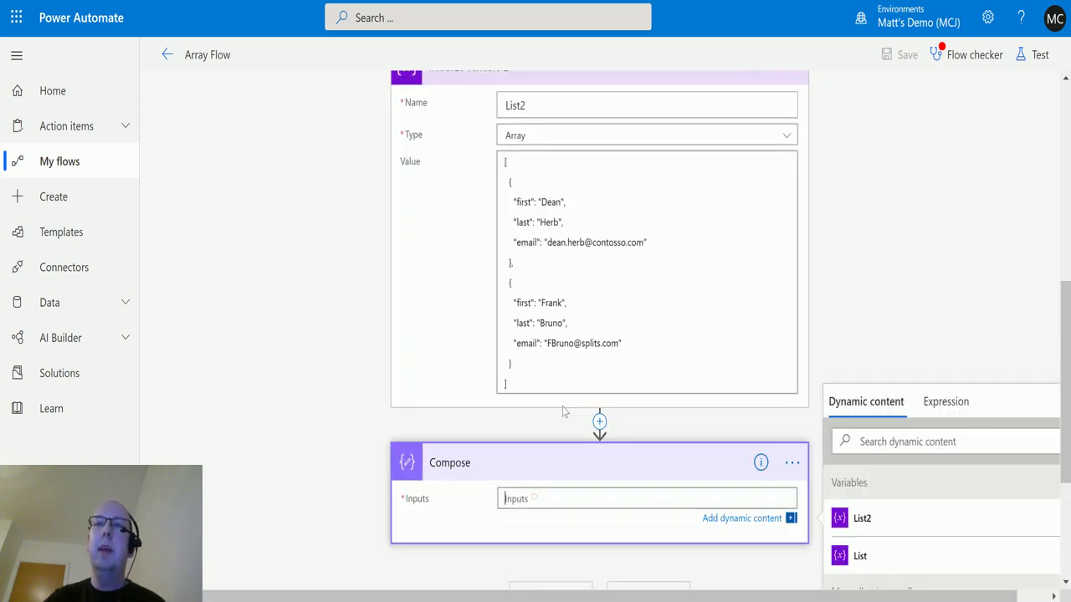
pyautogui.click(948, 403)
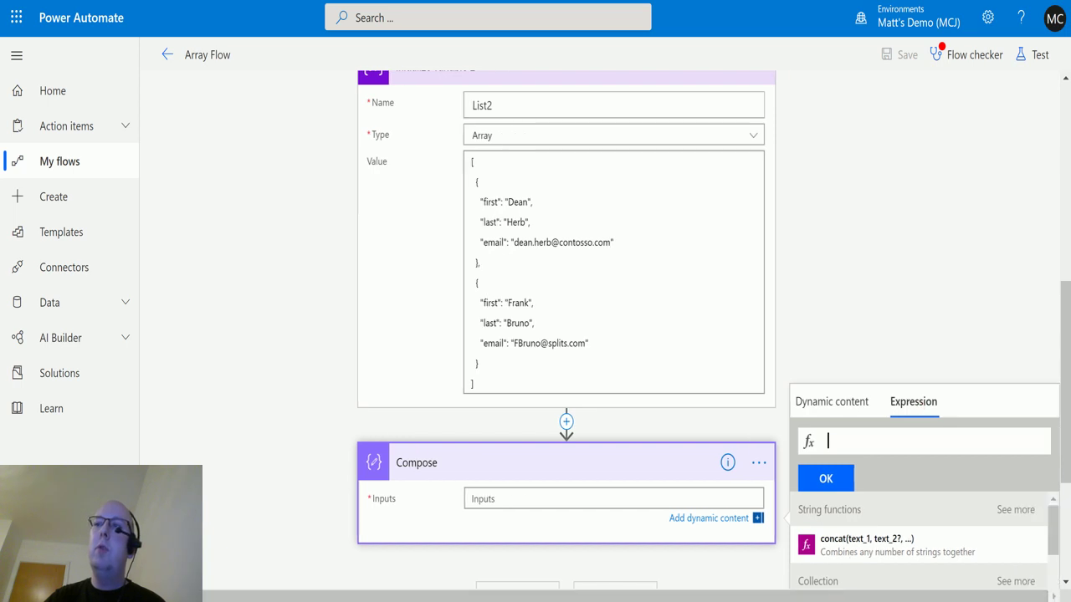
pyautogui.scroll(-3, 1066, 373)
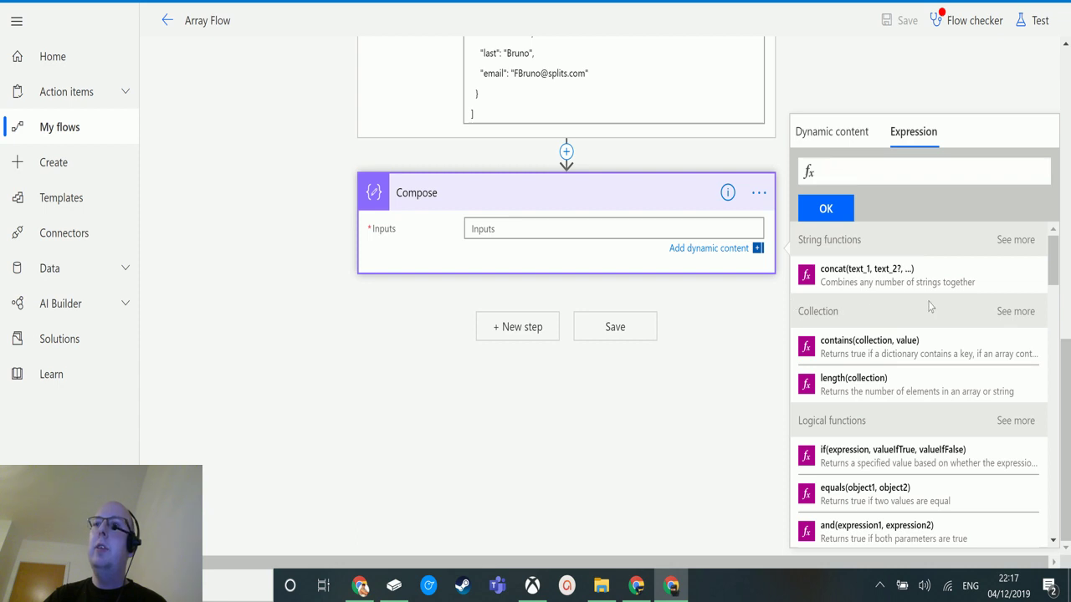
pyautogui.click(1014, 313)
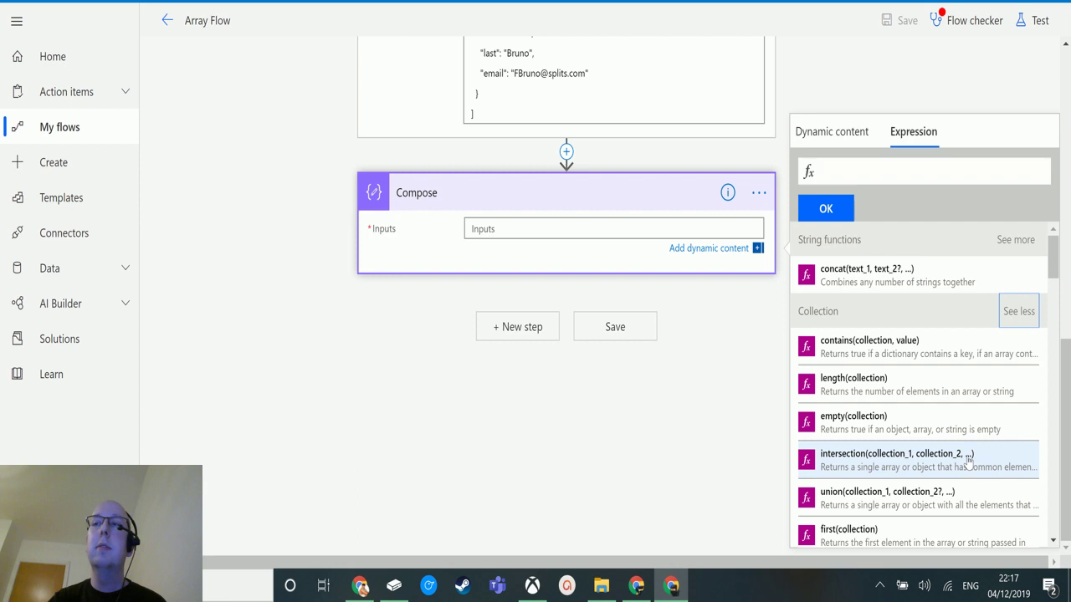
# Set the Compose inputs to intersection(variables('List'),variables('List2')) using the Dynamic content variables.
pyautogui.click(875, 462)
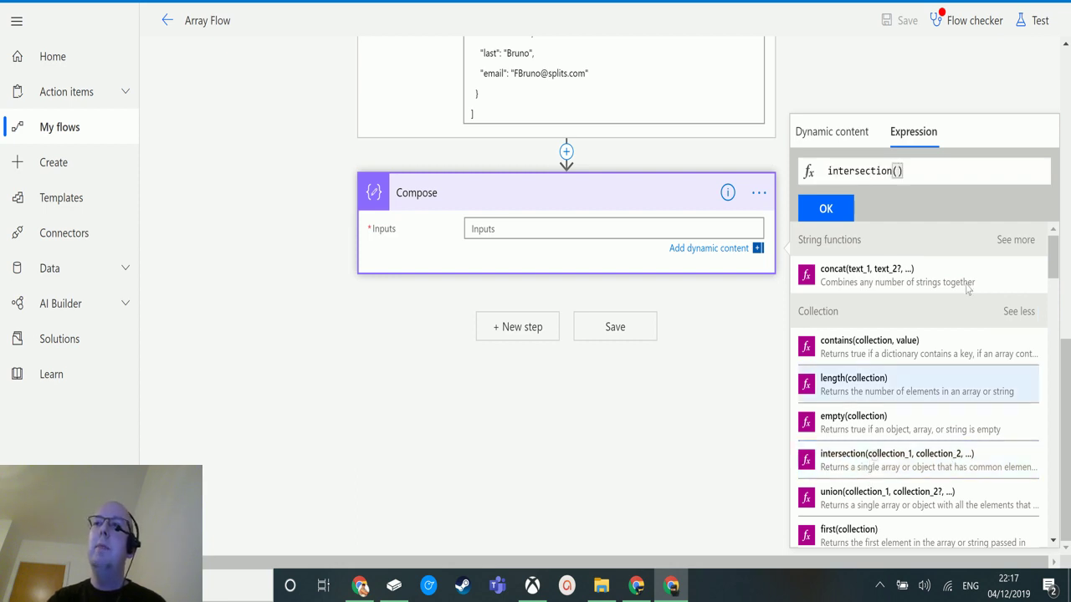
pyautogui.click(841, 139)
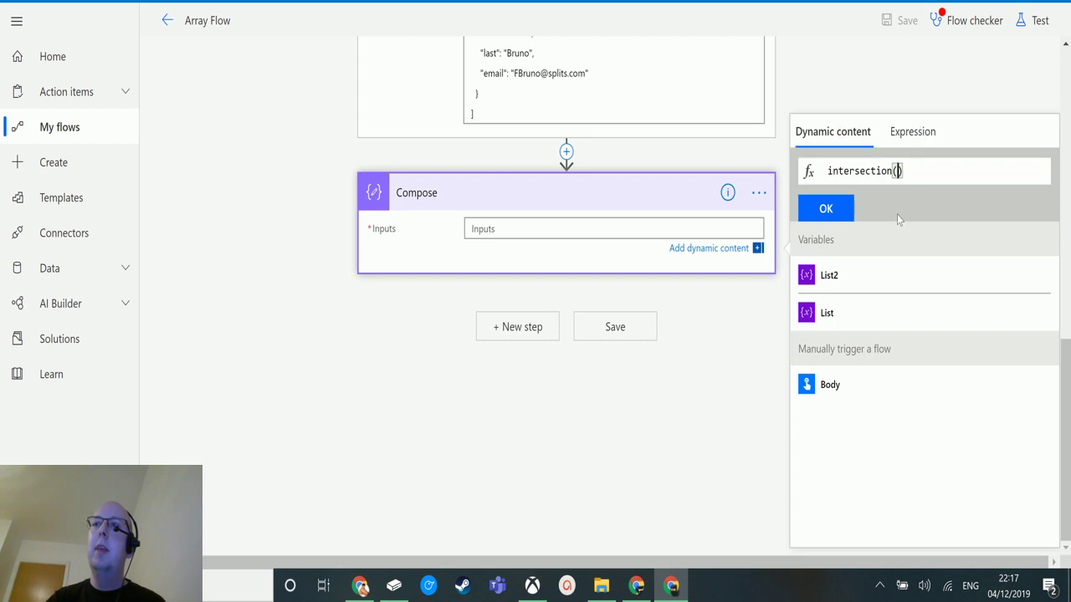
pyautogui.click(848, 316)
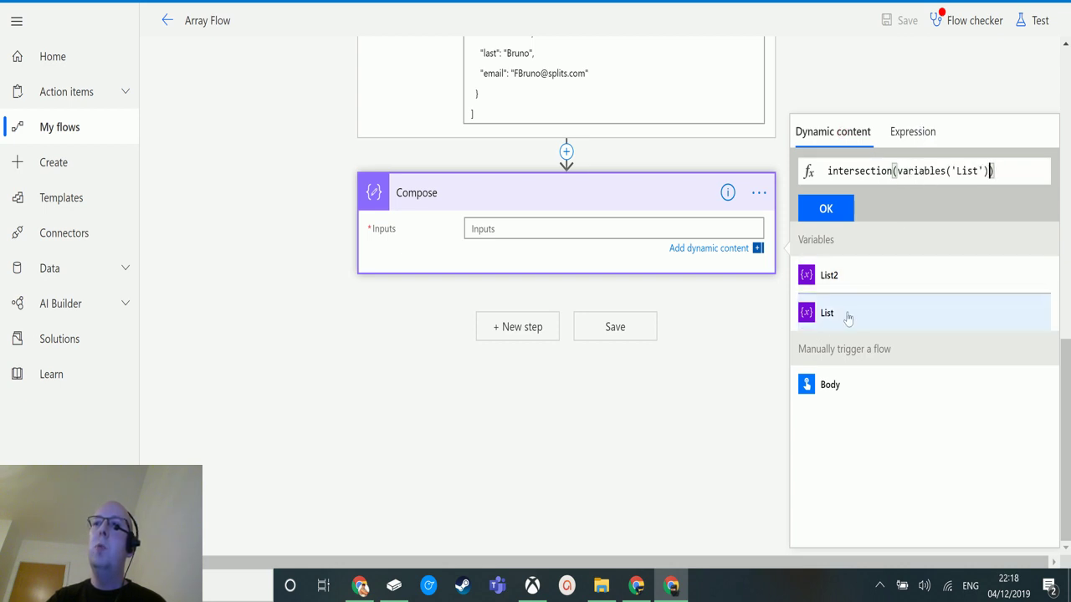
pyautogui.write(',')
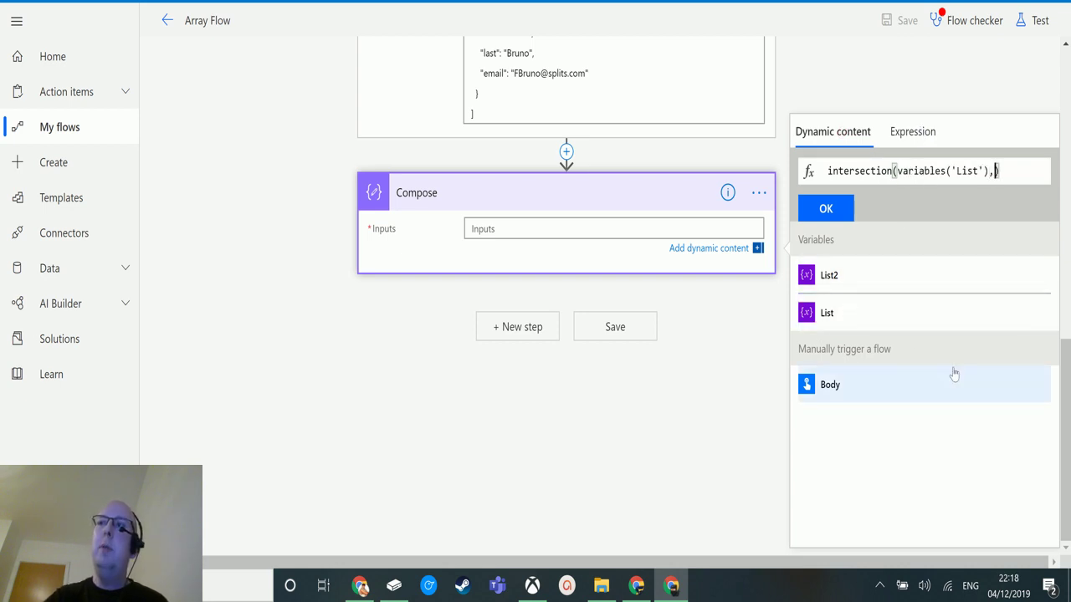
pyautogui.click(865, 282)
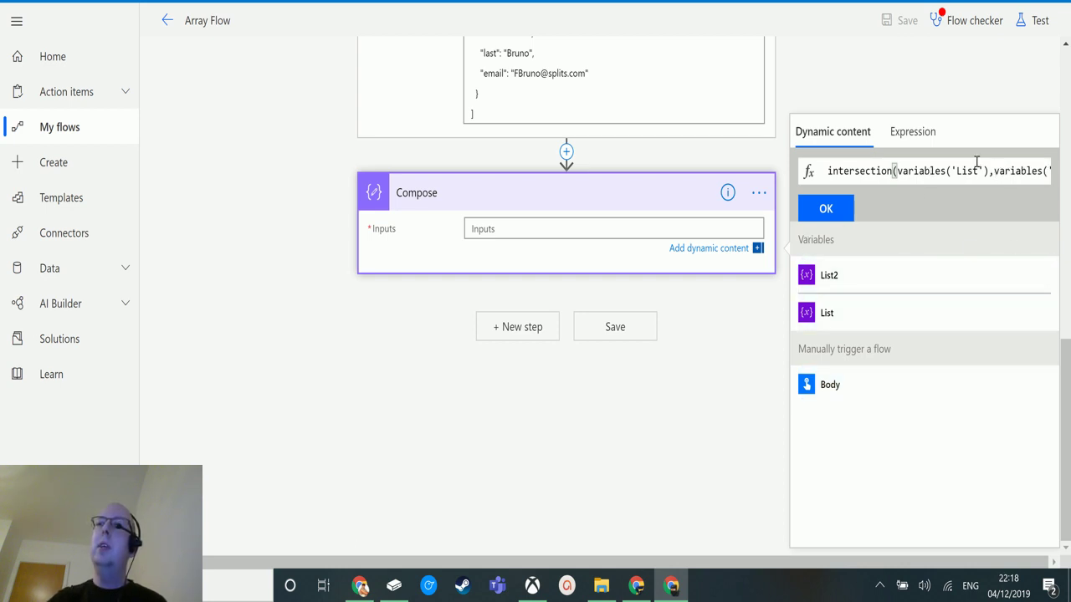
pyautogui.click(1020, 177)
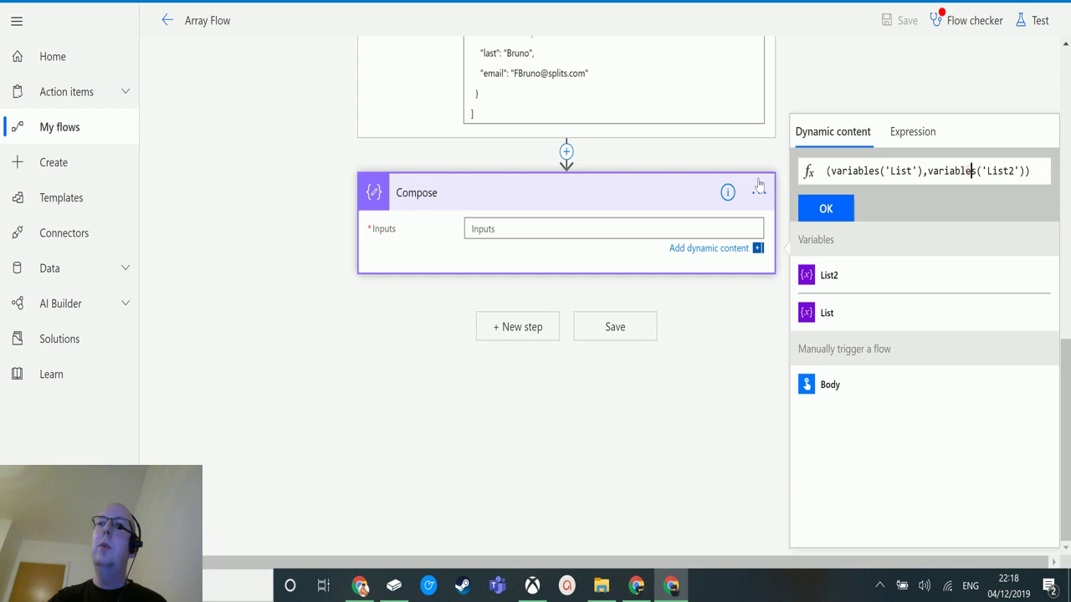
pyautogui.click(826, 211)
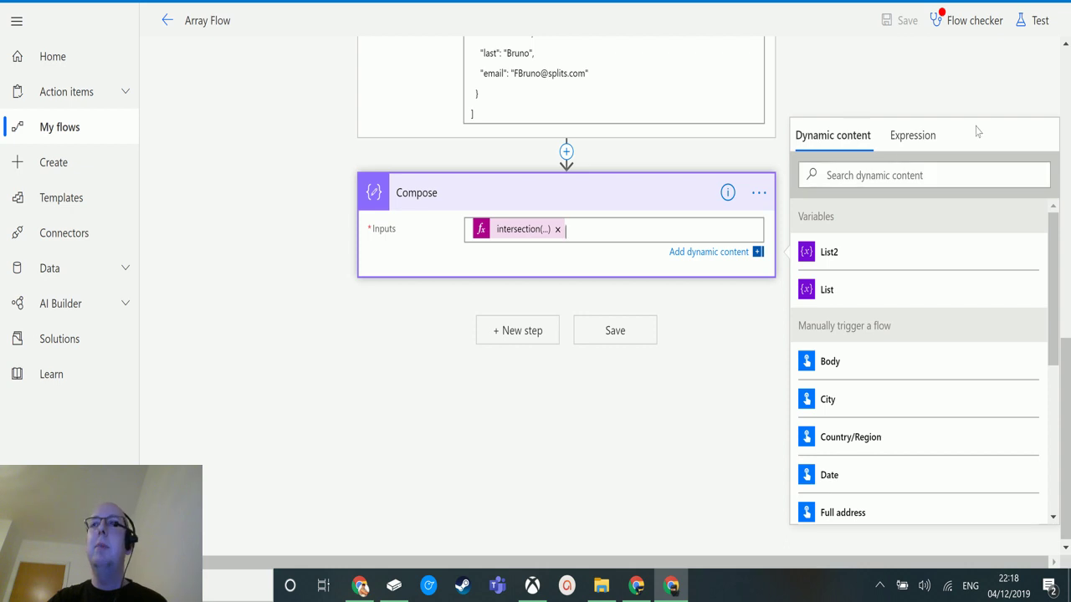
# Test-run Array Flow with a manual trigger and open the successful run results.
pyautogui.click(1035, 20)
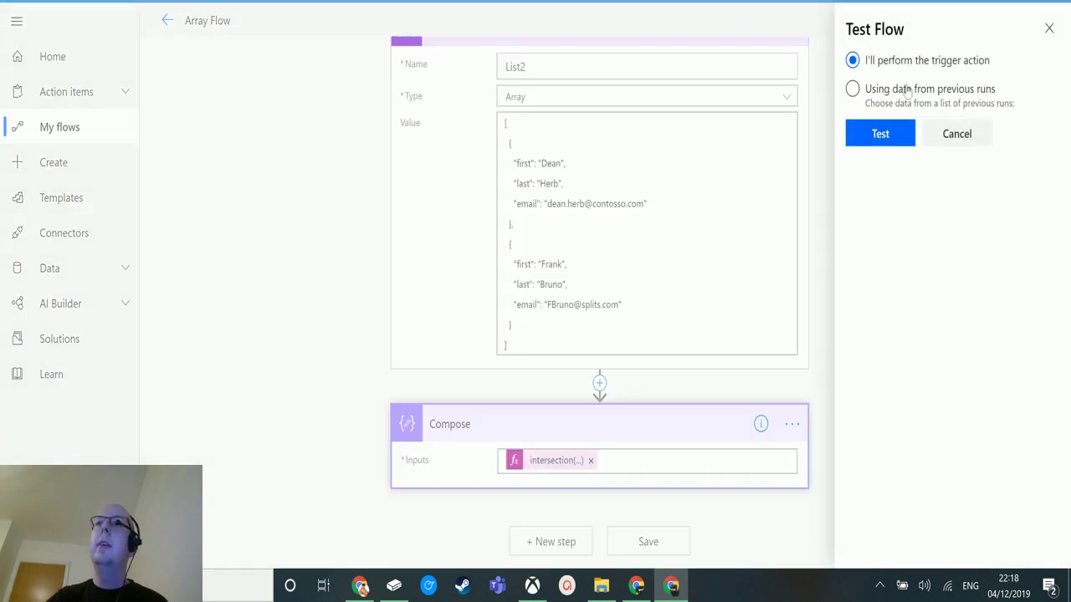
pyautogui.click(883, 135)
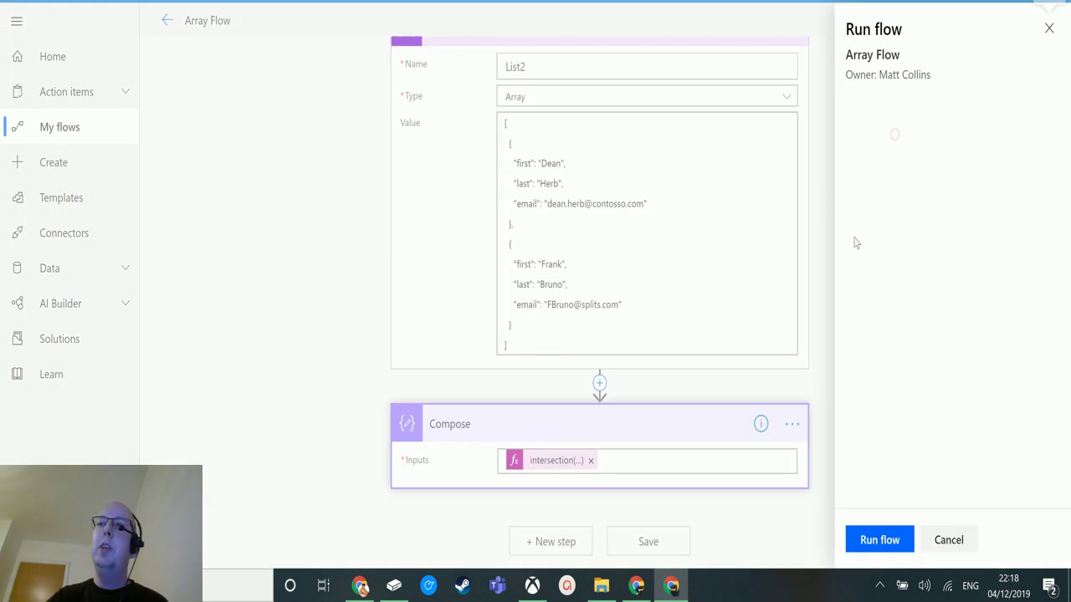
pyautogui.click(897, 542)
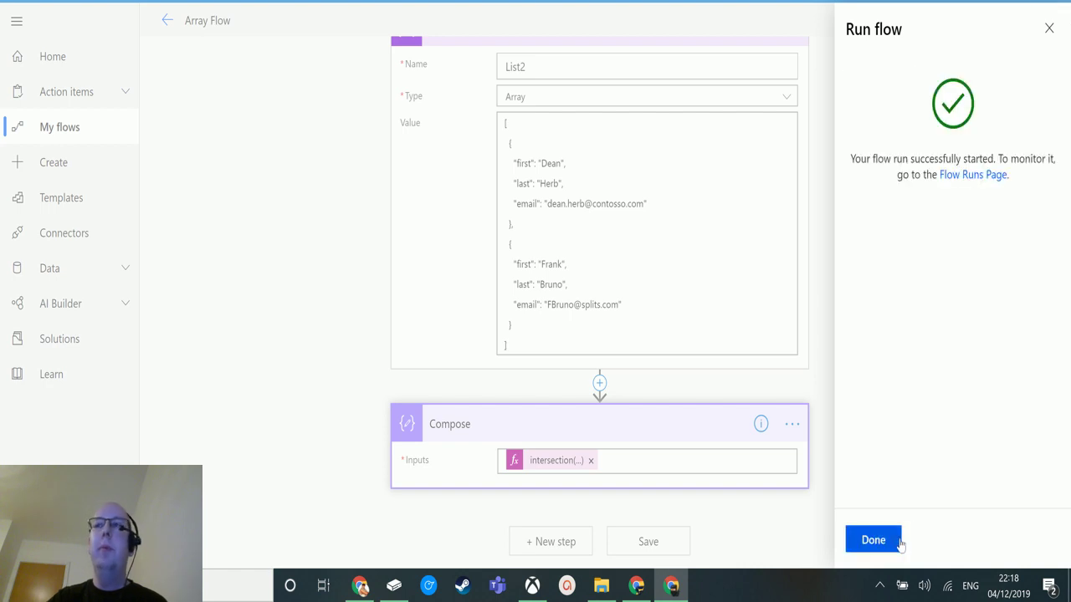
pyautogui.click(898, 542)
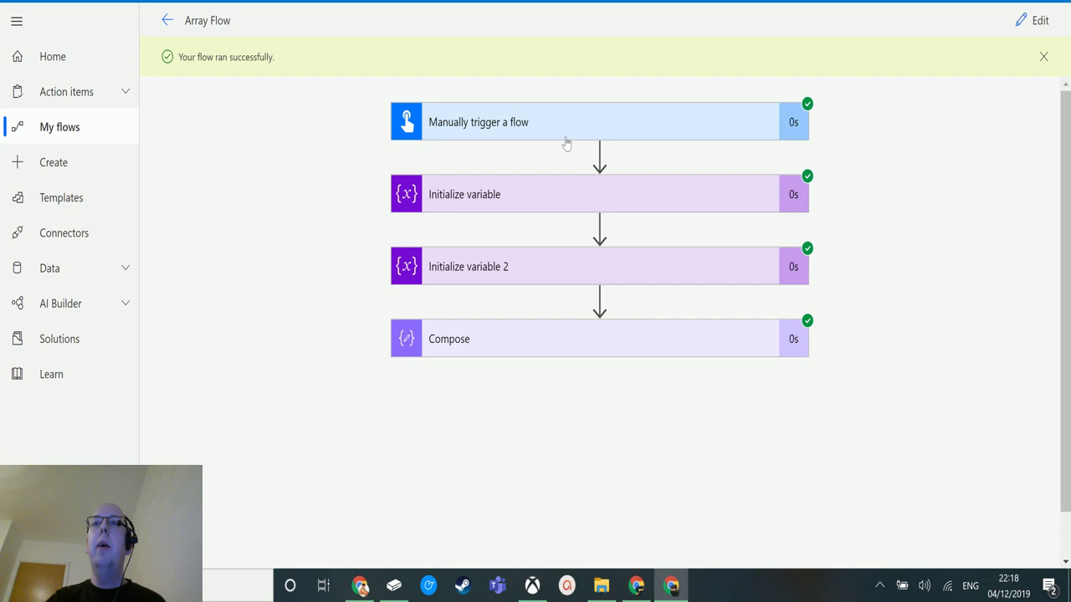
# Expand the Compose run details to see the output holding only the shared record.
pyautogui.click(598, 350)
pyautogui.scroll(-2, 927, 251)
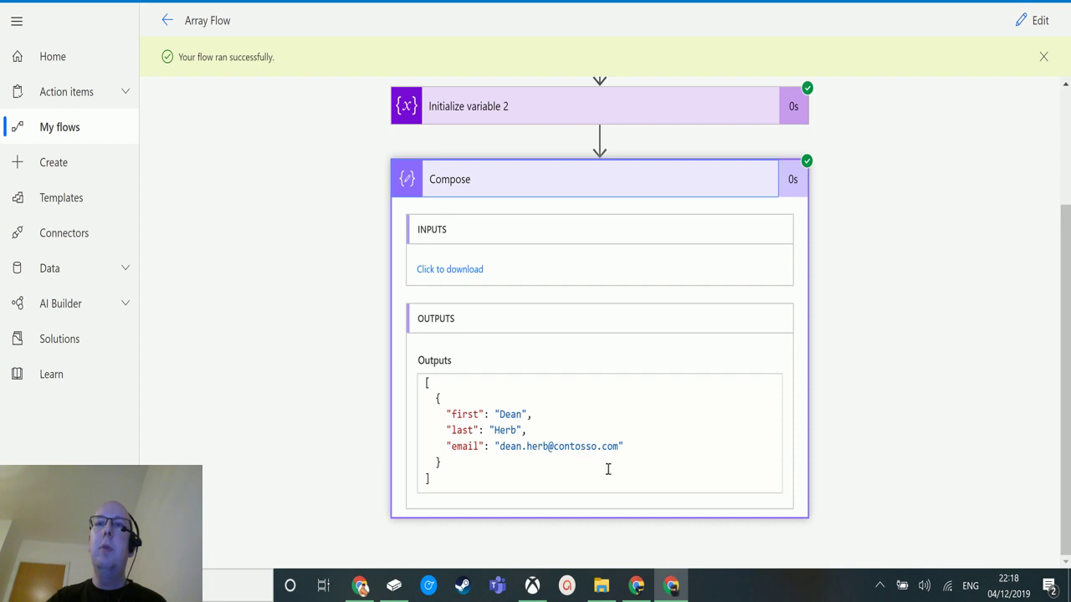
pyautogui.scroll(1, 589, 176)
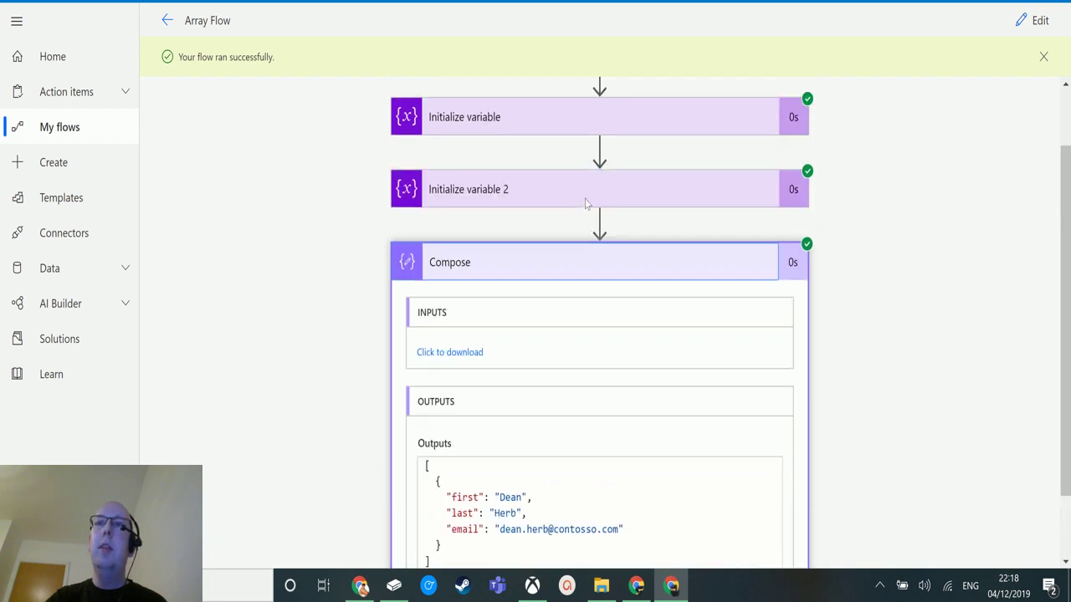
# Expand Initialize variable 2's run details and scroll through the List2 JSON value.
pyautogui.click(590, 197)
pyautogui.scroll(-1, 711, 264)
pyautogui.scroll(-2, 726, 274)
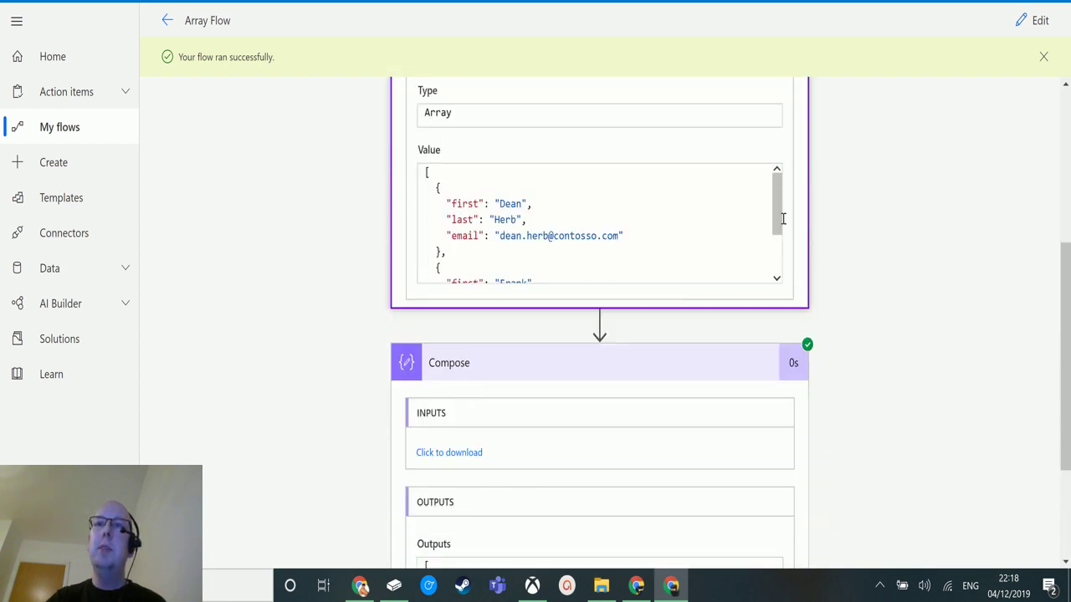
pyautogui.moveTo(782, 192); pyautogui.dragTo(788, 251)
pyautogui.scroll(6, 783, 238)
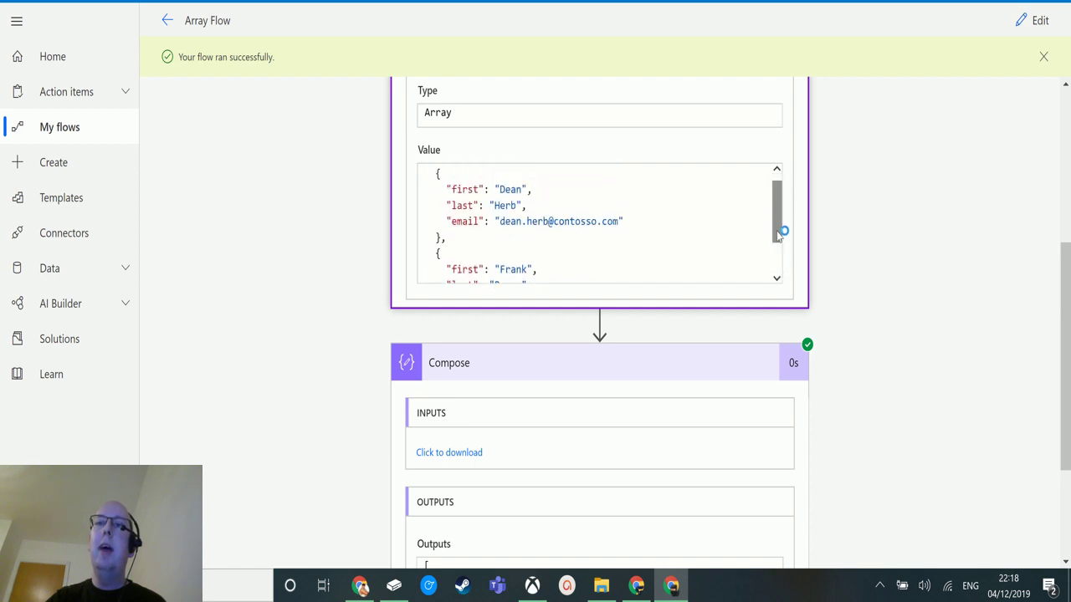
# Expand Initialize variable's run details and scroll through the List JSON value.
pyautogui.click(654, 206)
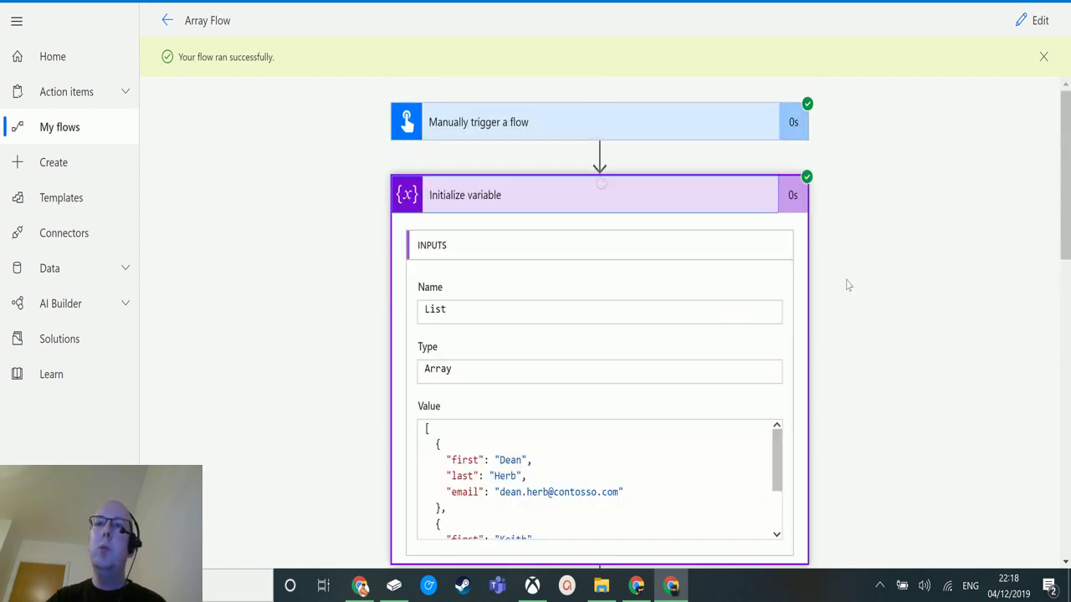
pyautogui.scroll(-2, 712, 299)
pyautogui.moveTo(777, 288); pyautogui.dragTo(781, 348)
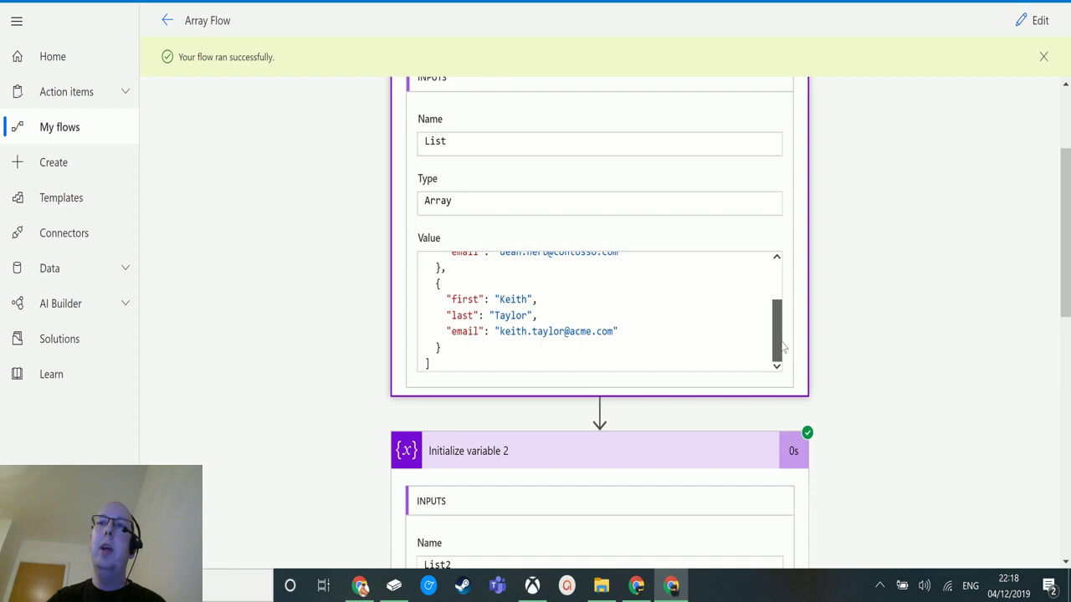
pyautogui.scroll(-7, 794, 318)
pyautogui.scroll(-2, 641, 337)
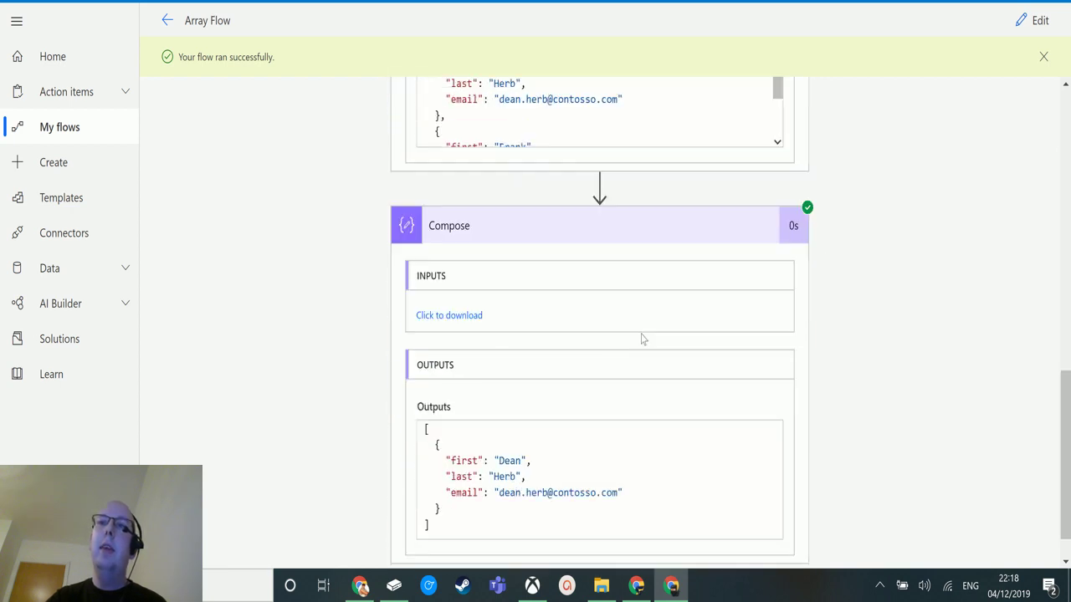